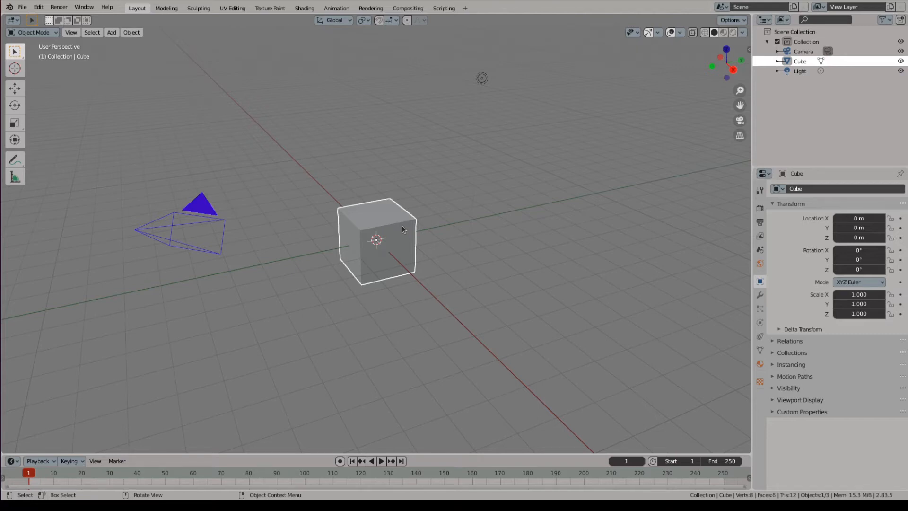
Step: Add a Bezier circle around the cube and scale it up to about 25.94
scroll(358, 218, "down", 4)
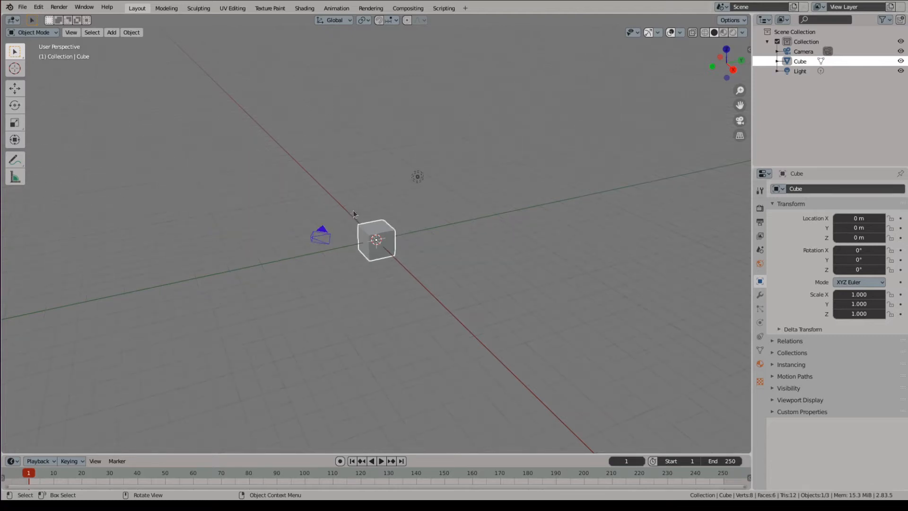
left_click(112, 34)
mouse_move(133, 56)
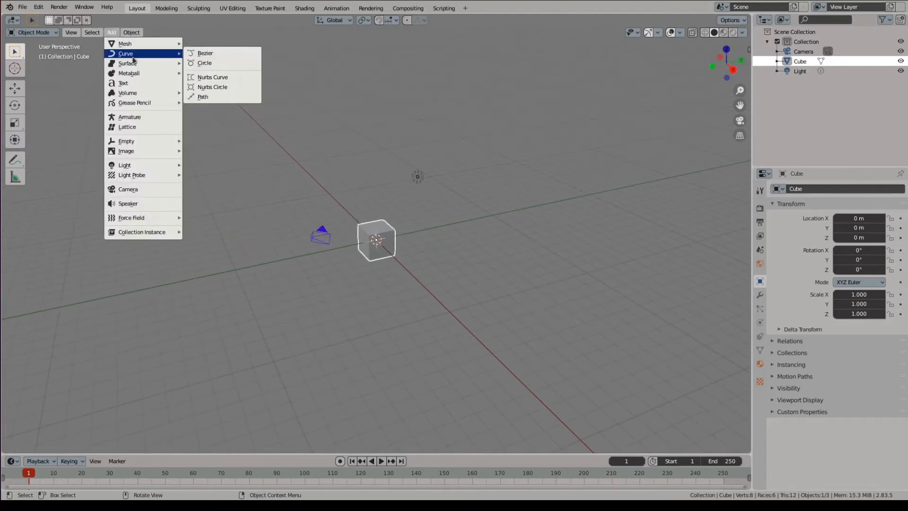
left_click(201, 64)
scroll(506, 312, "down", 2)
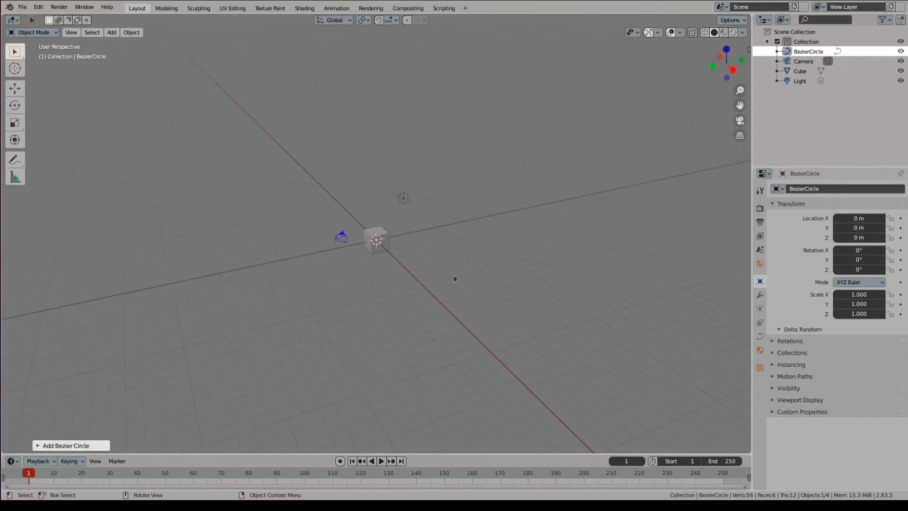
key("s")
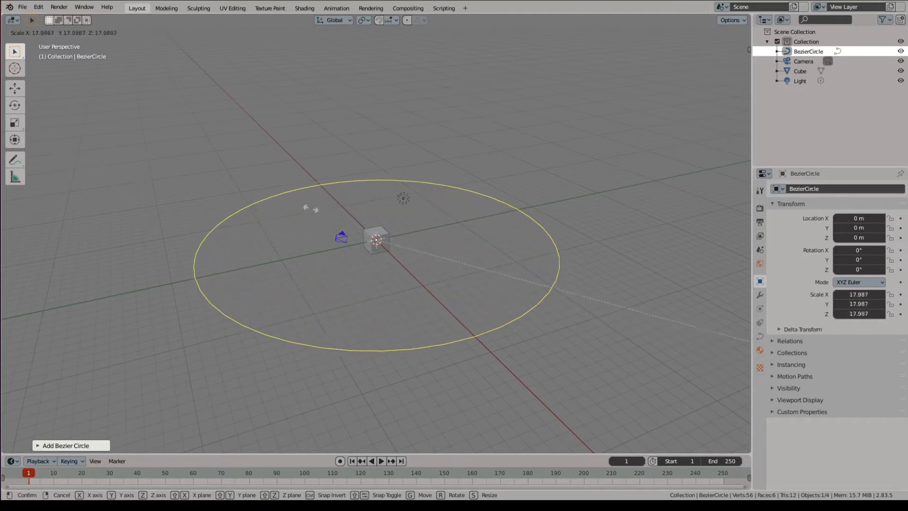
left_click(553, 265)
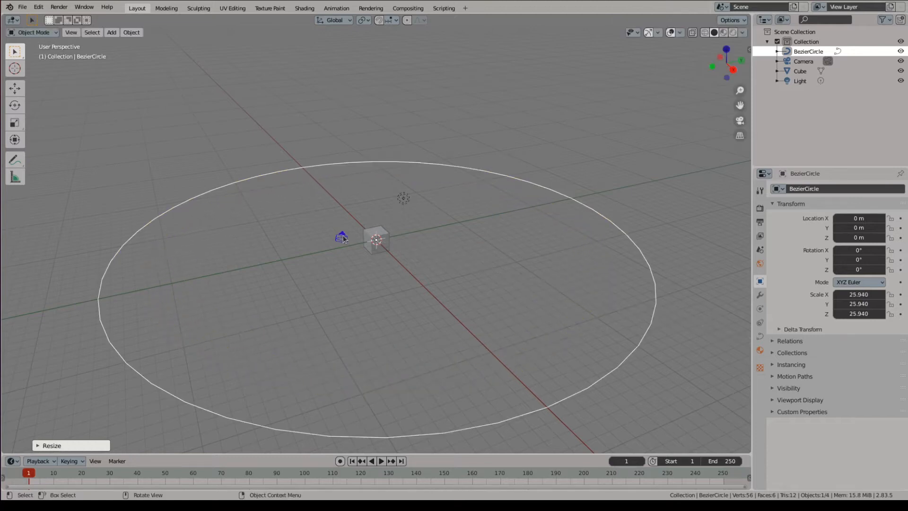
Step: Clear the camera's location and rotation so that both are zero on all axes
left_click(342, 238)
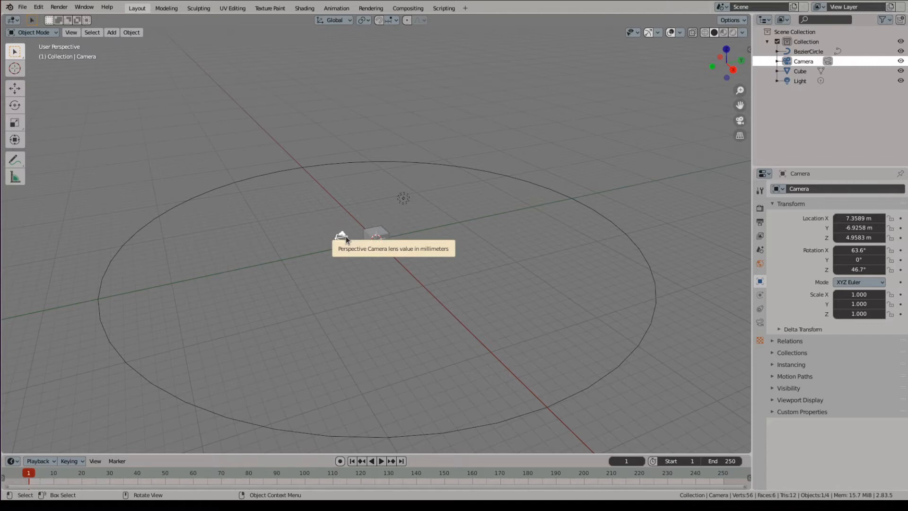
key("alt")
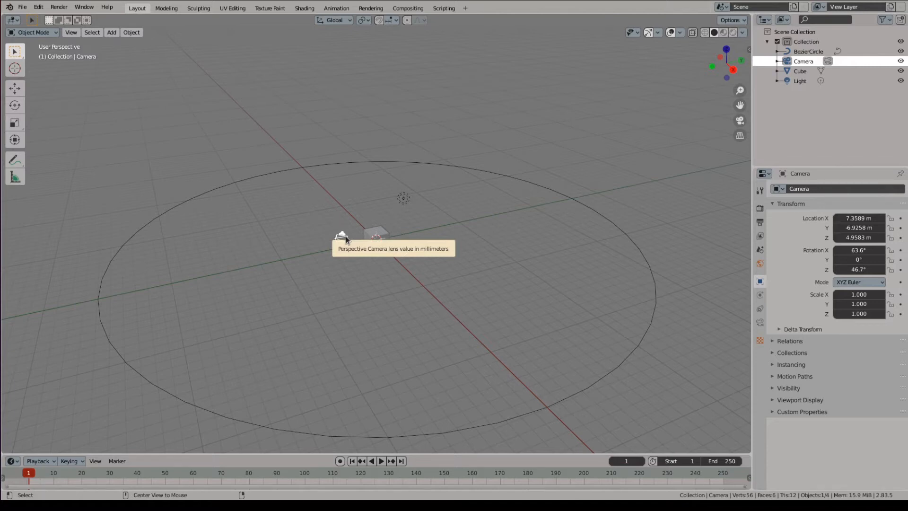
key("alt+g")
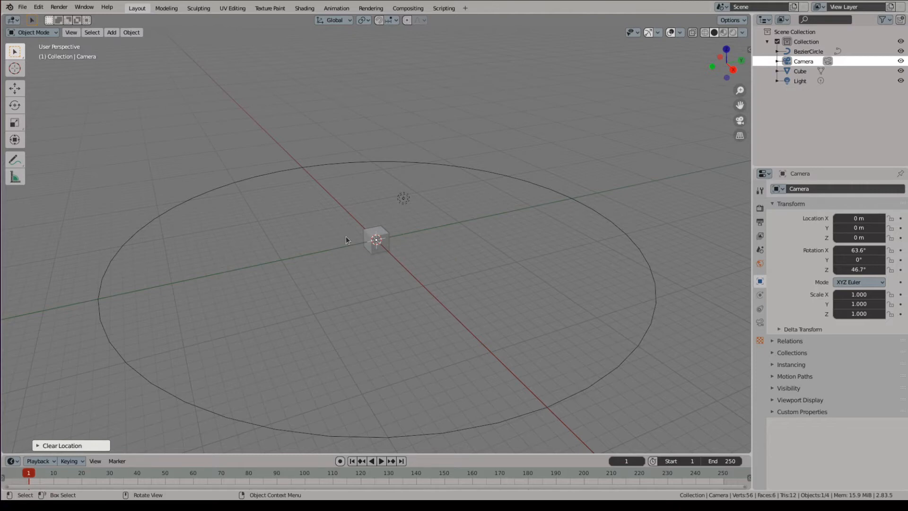
key("alt")
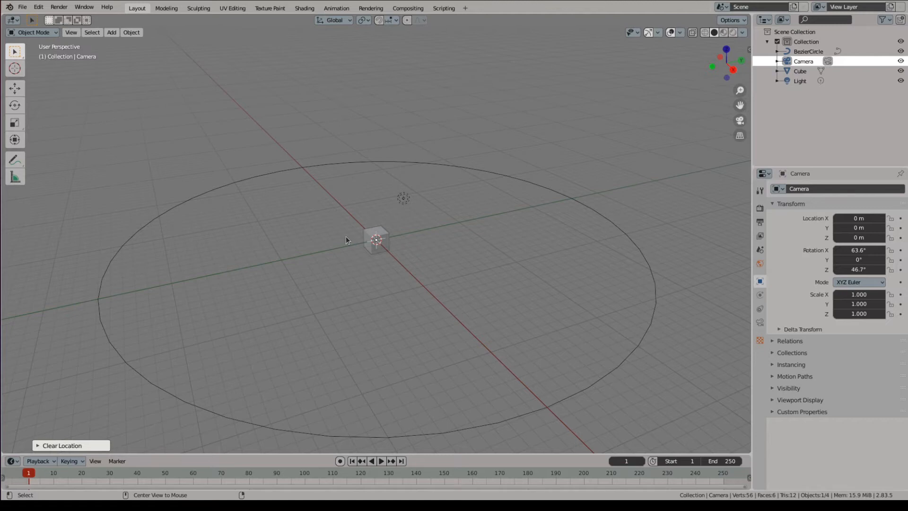
key("alt+r")
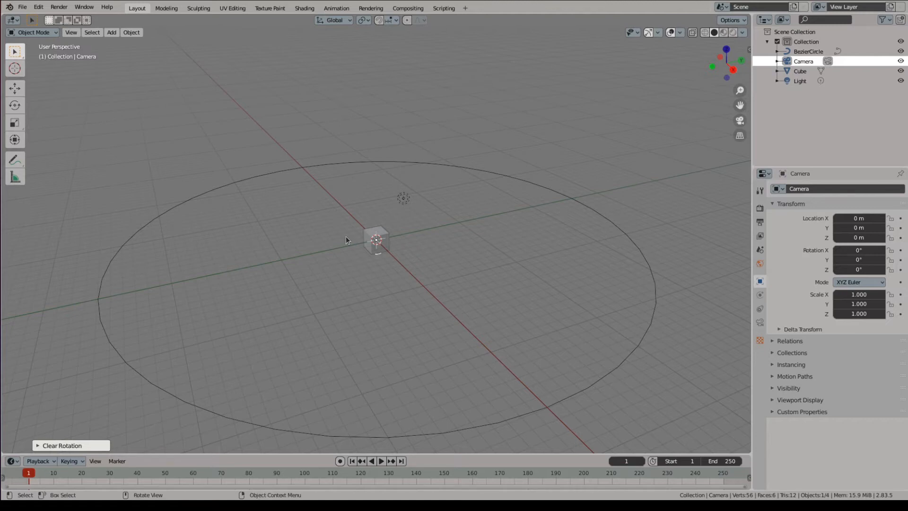
Step: Add a Follow Path constraint to the camera with BezierCircle as its target
left_click(760, 309)
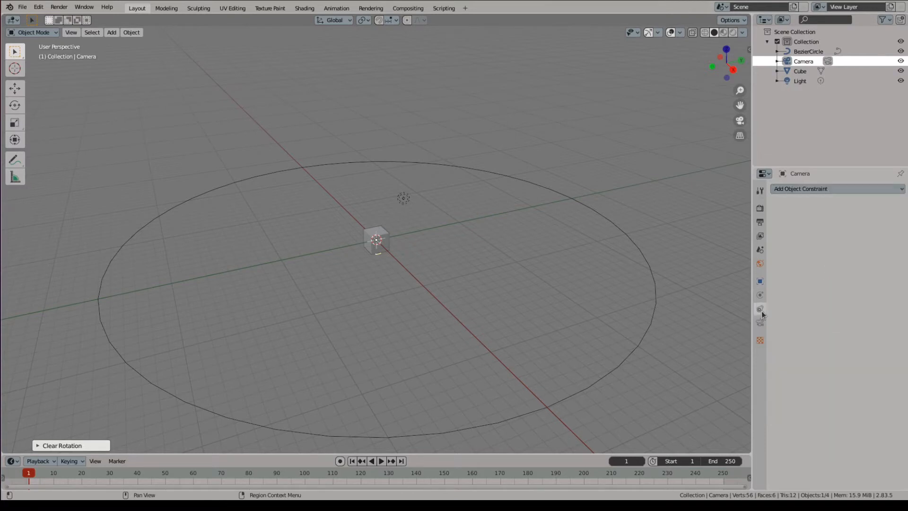
left_click(874, 190)
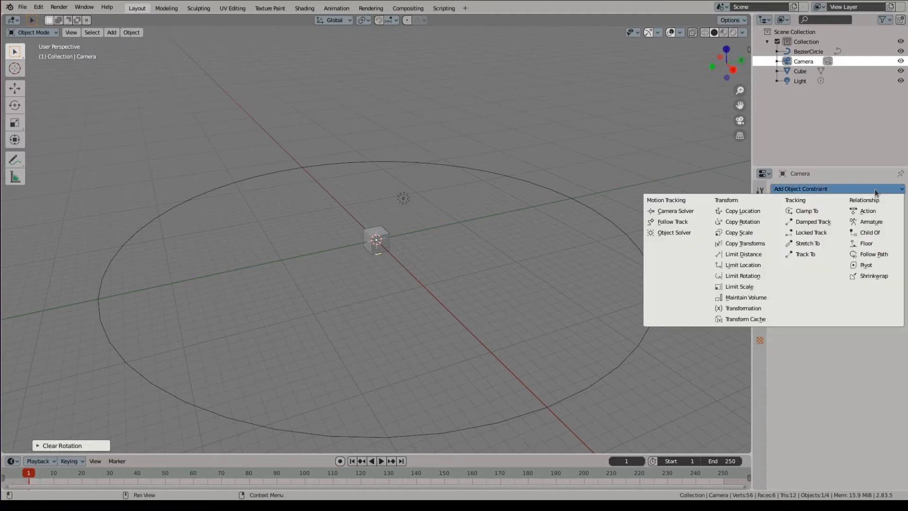
left_click(879, 255)
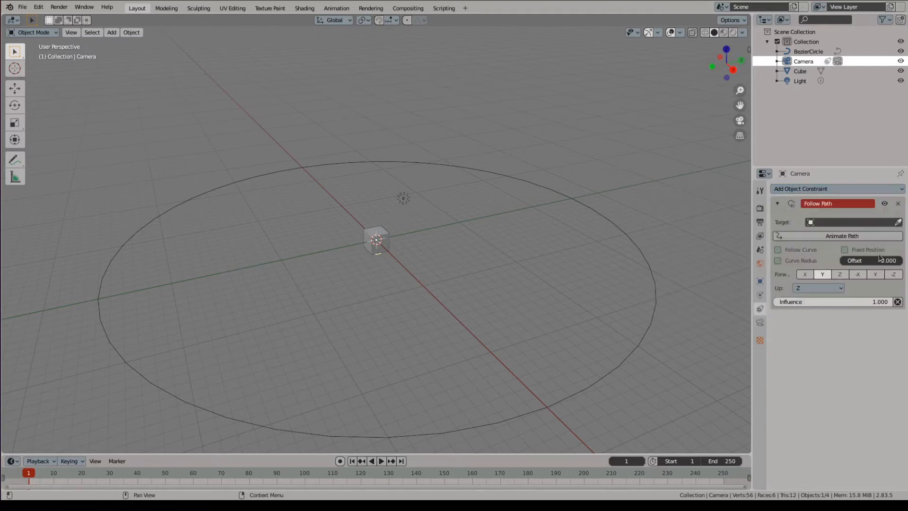
left_click(854, 222)
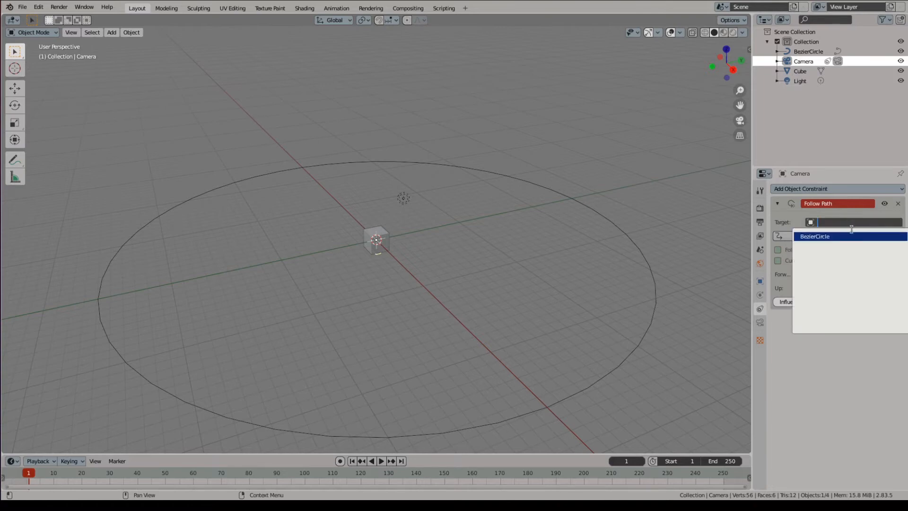
left_click(852, 236)
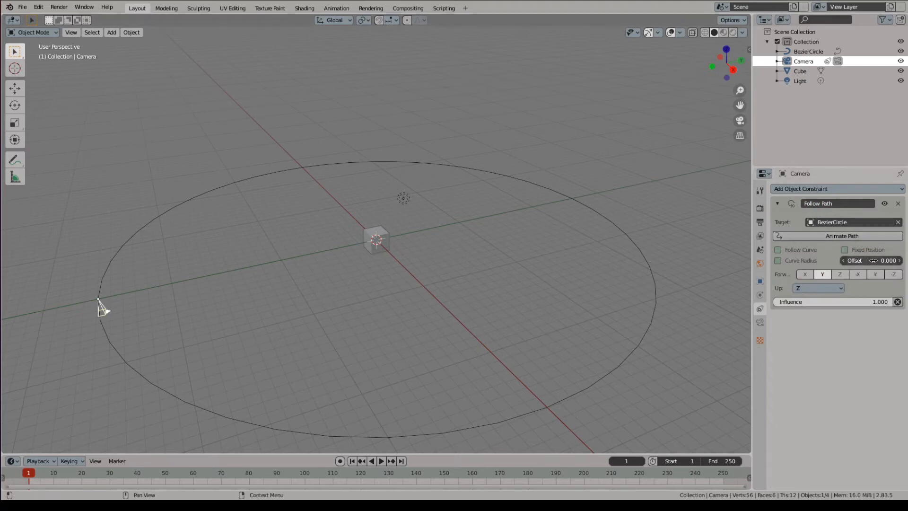
mouse_move(870, 260)
left_mouse_down()
mouse_move(906, 260)
mouse_move(870, 261)
left_mouse_up()
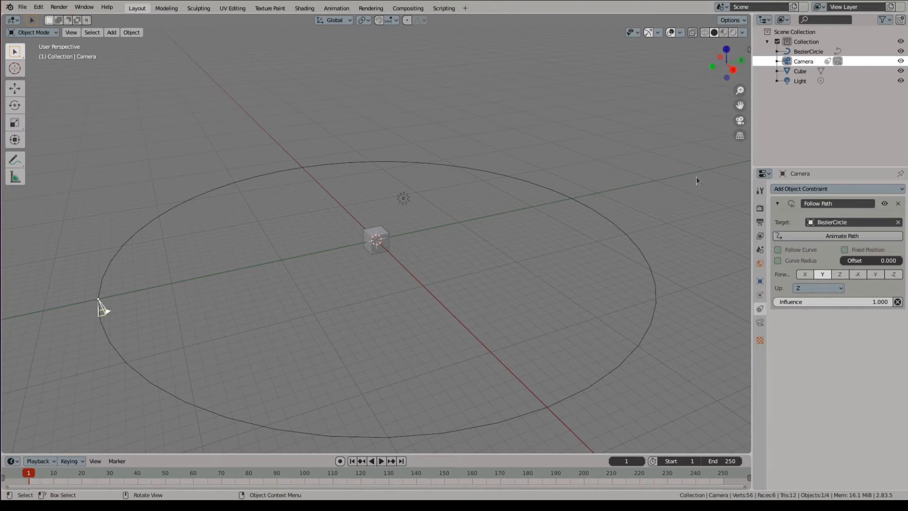
Step: Widen the side editors, split the Outliner area horizontally and enlarge its lower half
left_click_drag(752, 162, 701, 161)
right_click(755, 168)
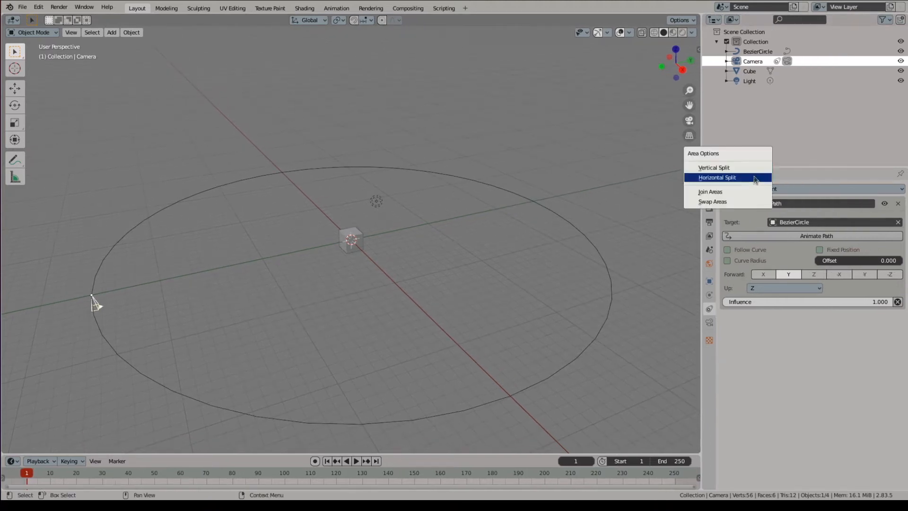
left_click(755, 179)
left_click(774, 121)
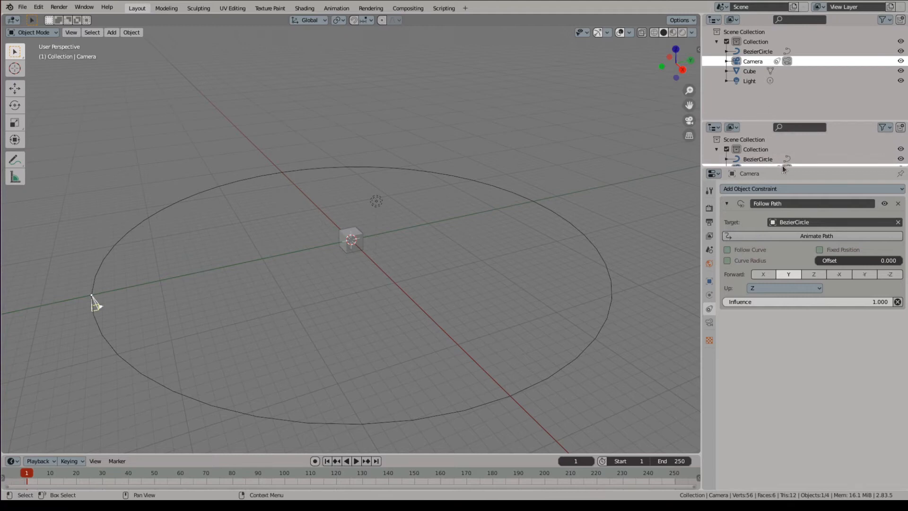
left_click_drag(779, 165, 801, 274)
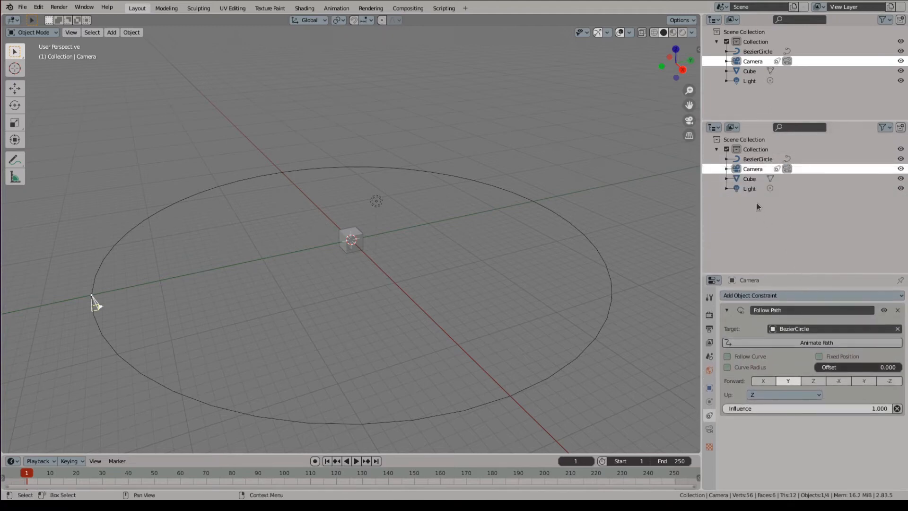
Step: Turn the new lower area into a 3D viewport that looks through the camera
left_click(713, 127)
left_click(445, 164)
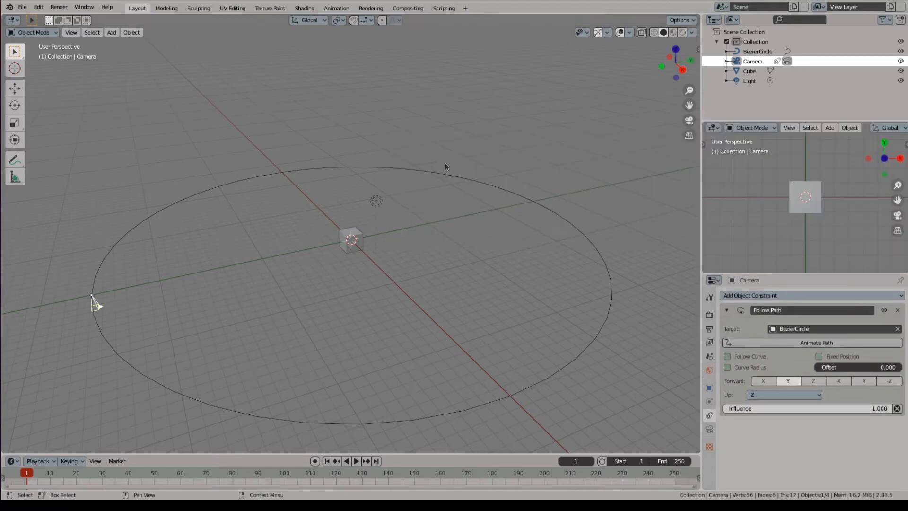
key("KP_0")
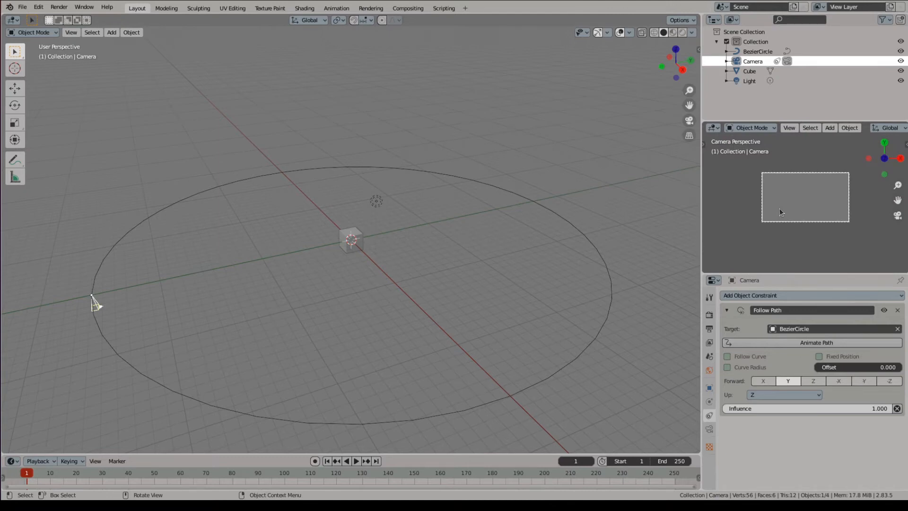
Step: In the right orthographic view, rotate the camera so that it points horizontally at the cube
left_click(307, 280)
key("KP_3")
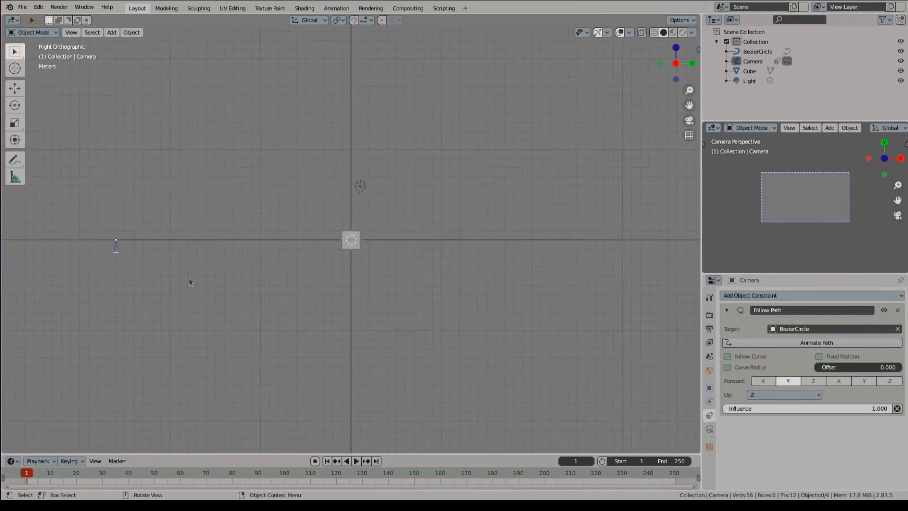
left_click(117, 248)
key("r")
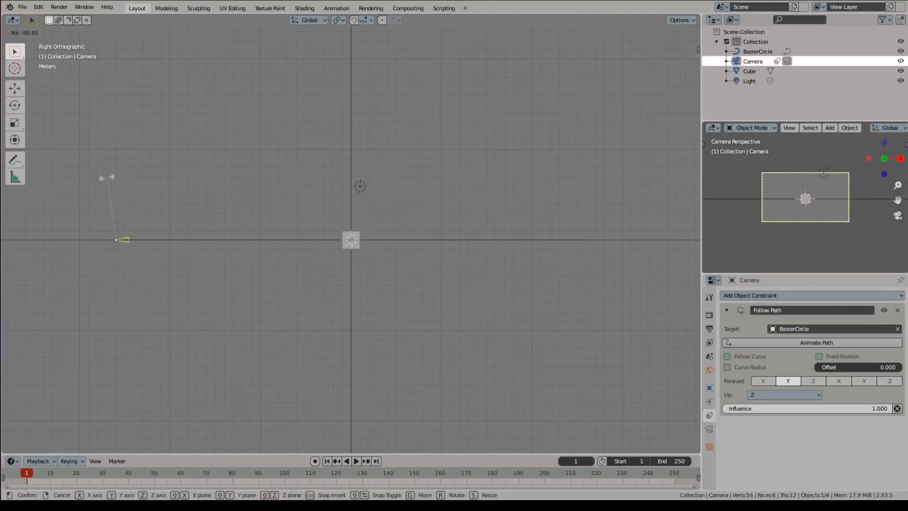
left_click(107, 177)
Step: Try sliding the camera along the circle with the Follow Path offset and reset the offset to its default
middle_click_drag(407, 182, 410, 209)
left_click(410, 209)
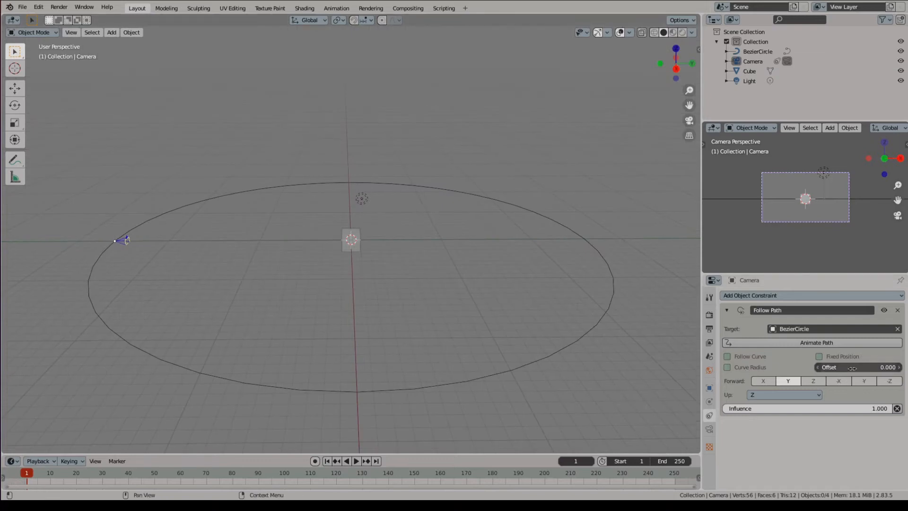
left_click_drag(852, 368, 819, 368)
key("BackSpace")
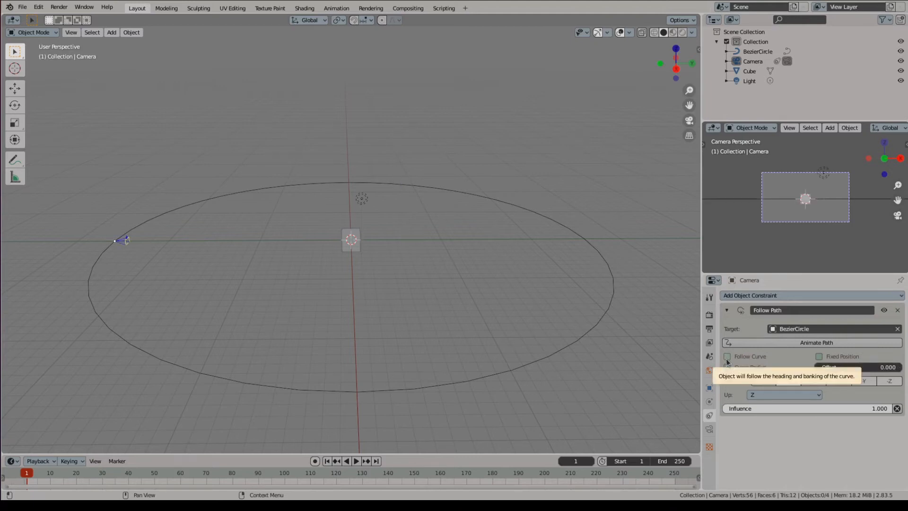
Step: Enable Follow Curve on the camera's Follow Path constraint and set its forward axis to -X
left_click(727, 357)
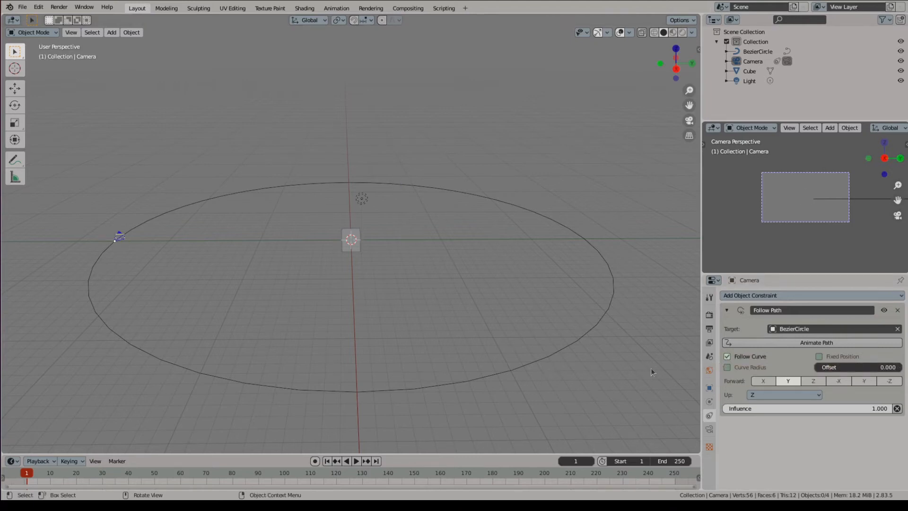
left_click(839, 381)
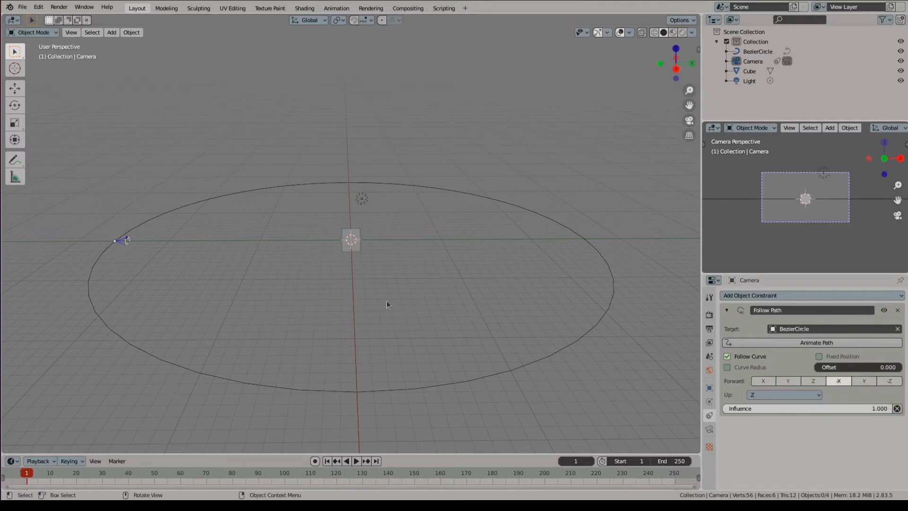
Step: Test the camera's orbit with Follow Curve on by sweeping the path offset, and set the offset back to 0
left_click_drag(859, 367, 882, 362)
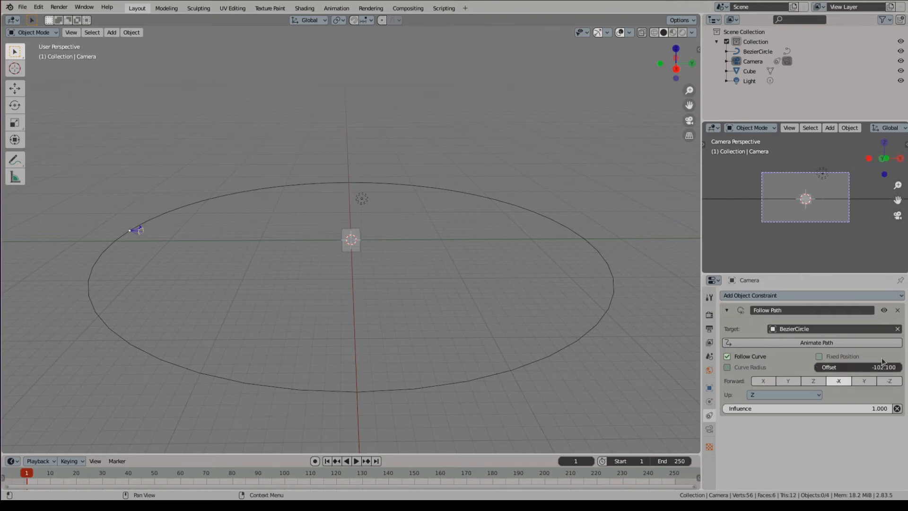
left_click(869, 367)
type("0")
key("Return")
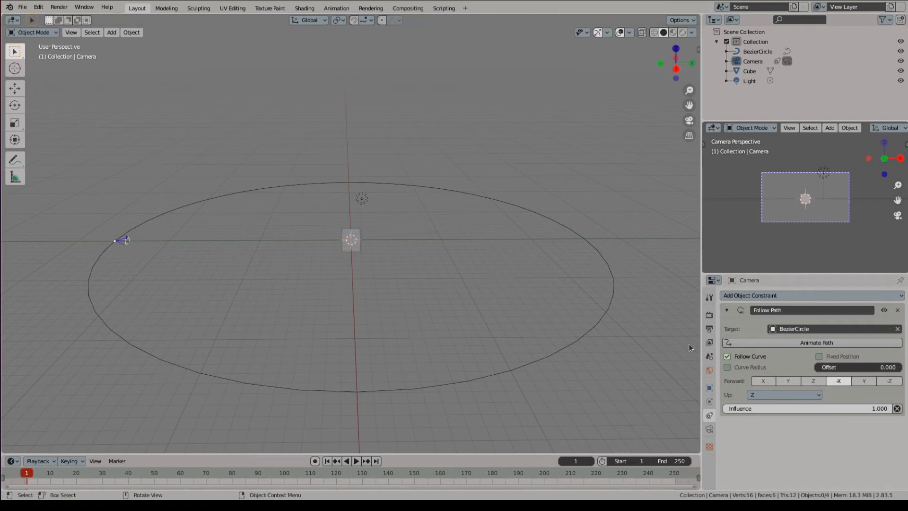
Step: In the right orthographic view, raise the Bezier circle along the Z axis to slightly above the light
key("KP_3")
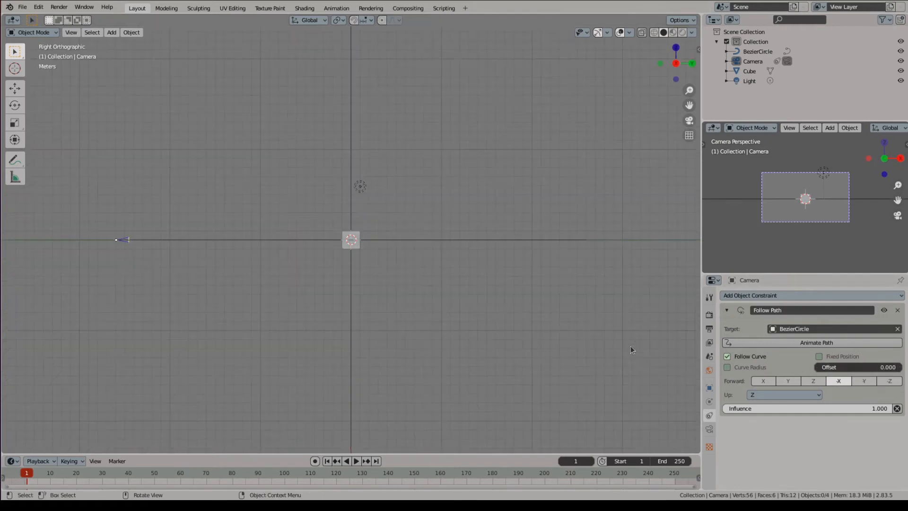
left_click(434, 238)
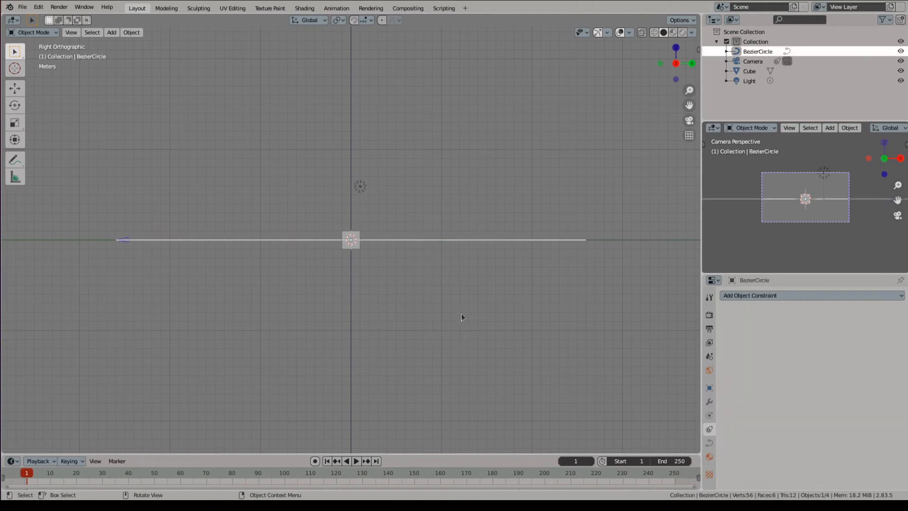
key("g")
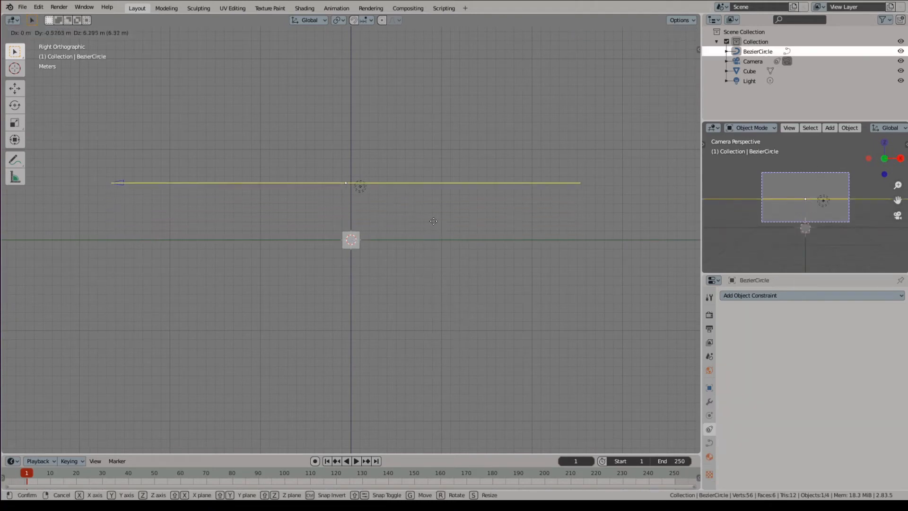
key("z")
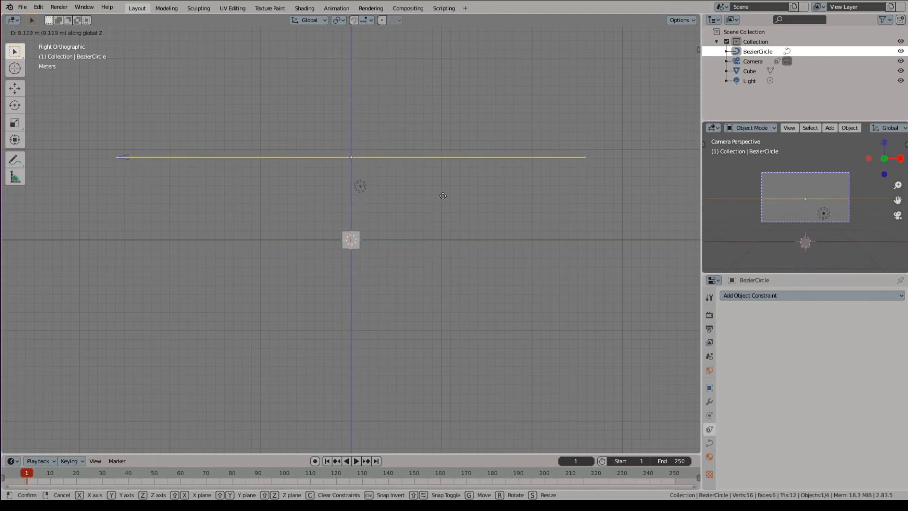
left_click(439, 215)
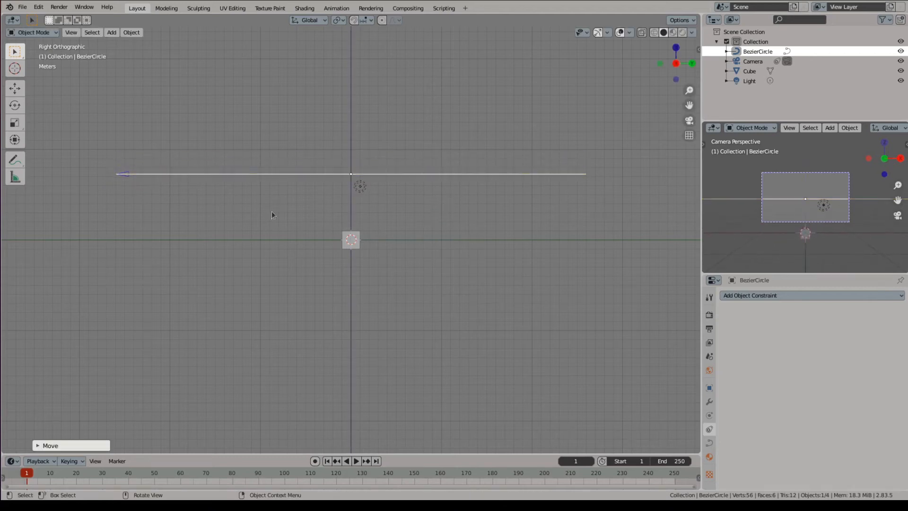
Step: Tilt the camera down until the cube is centred in its view, and check the orbit by sweeping the Follow Path offset
left_click(125, 174)
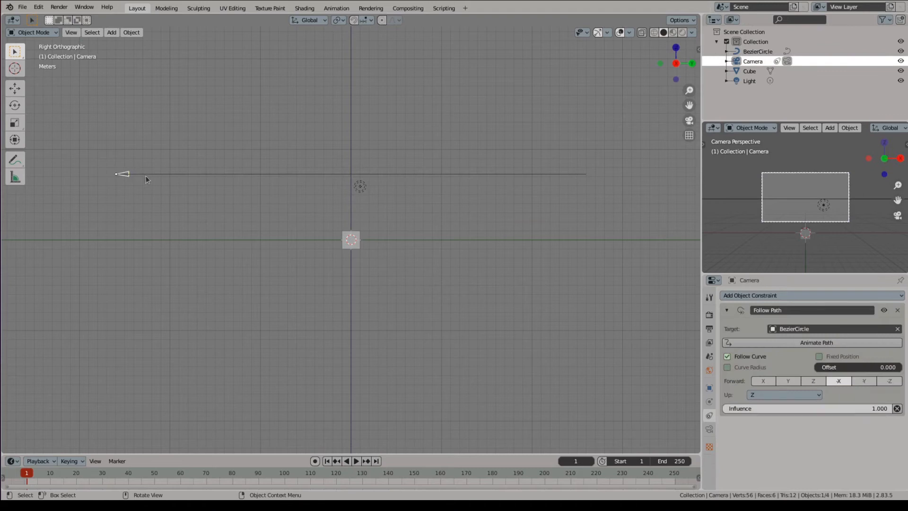
key("r")
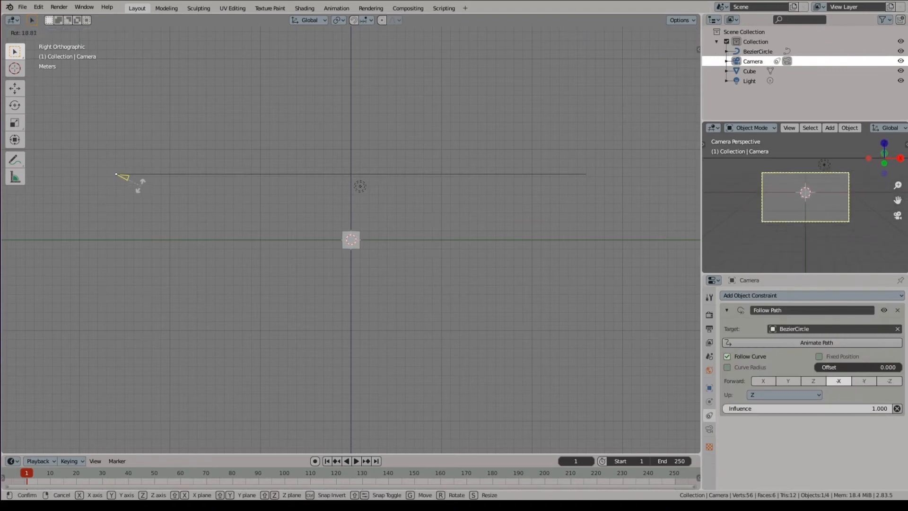
left_click(140, 188)
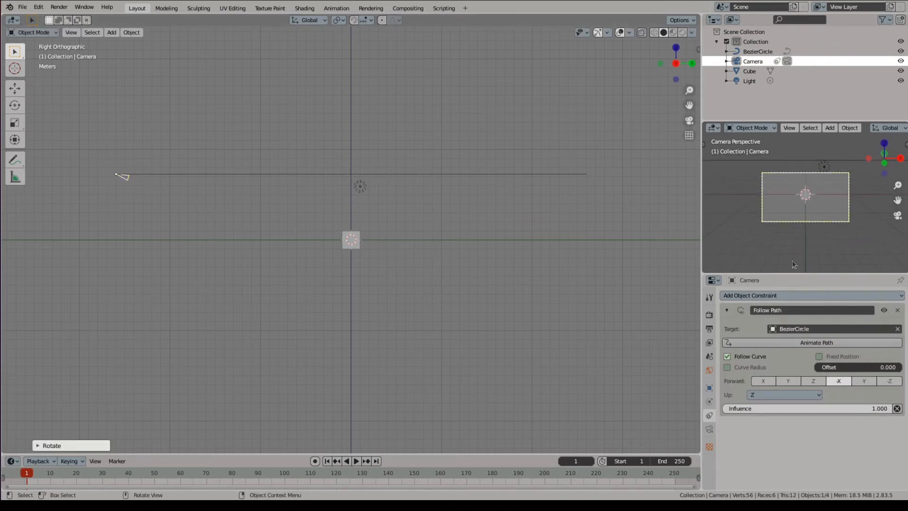
left_click_drag(864, 370, 883, 367)
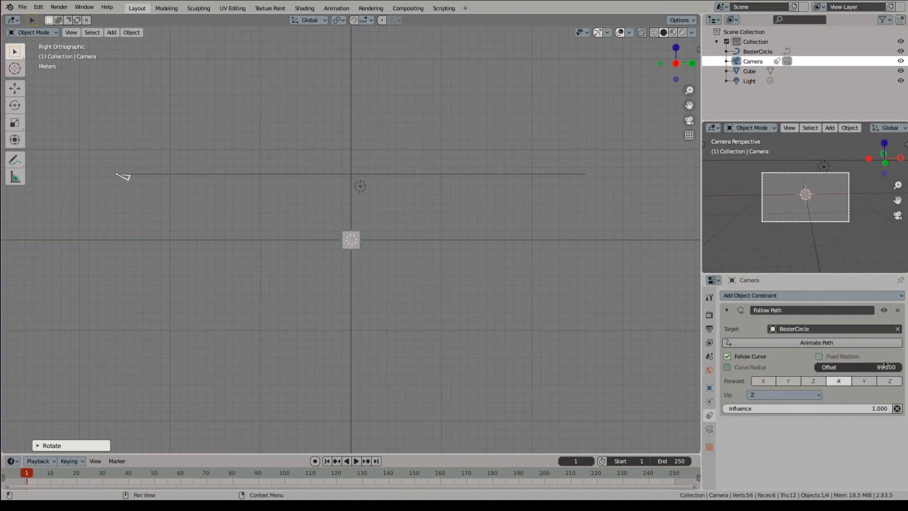
Step: Enable Fixed Position on the camera's Follow Path constraint, play the animation briefly, and return to frame 1
left_click(884, 359)
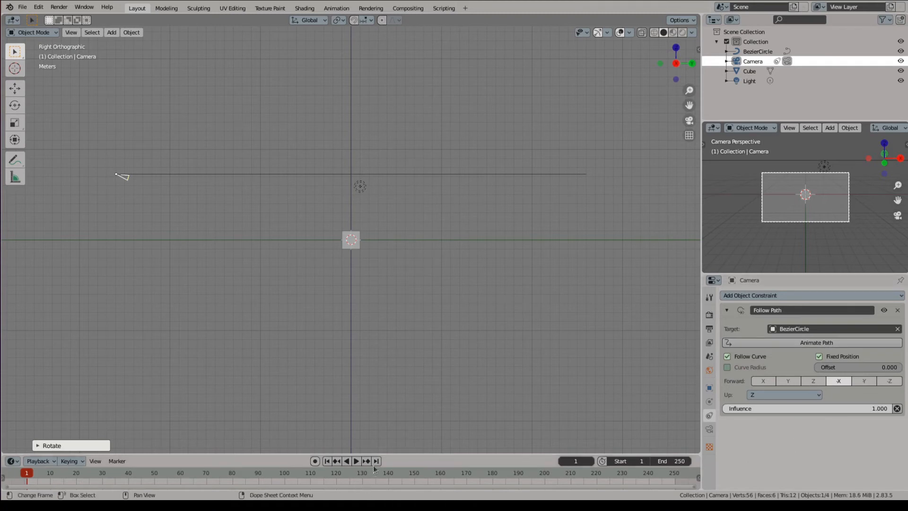
left_click(356, 461)
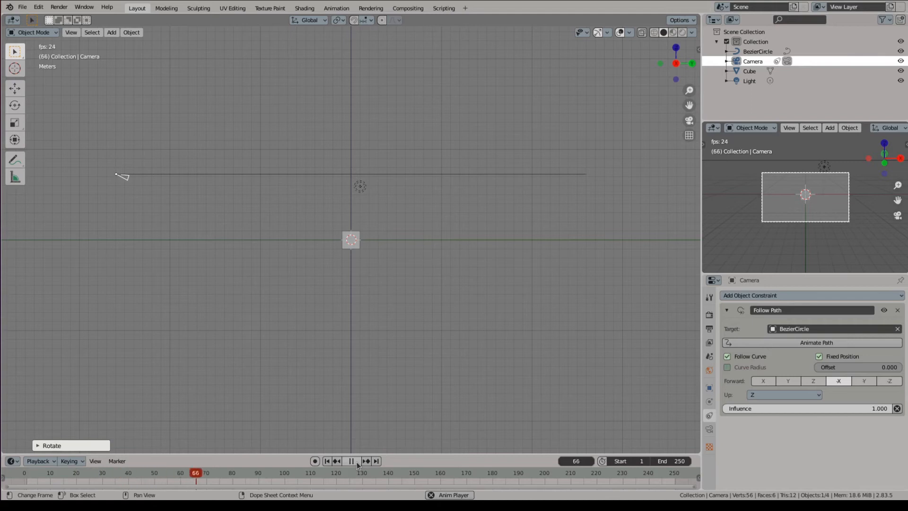
left_click(356, 461)
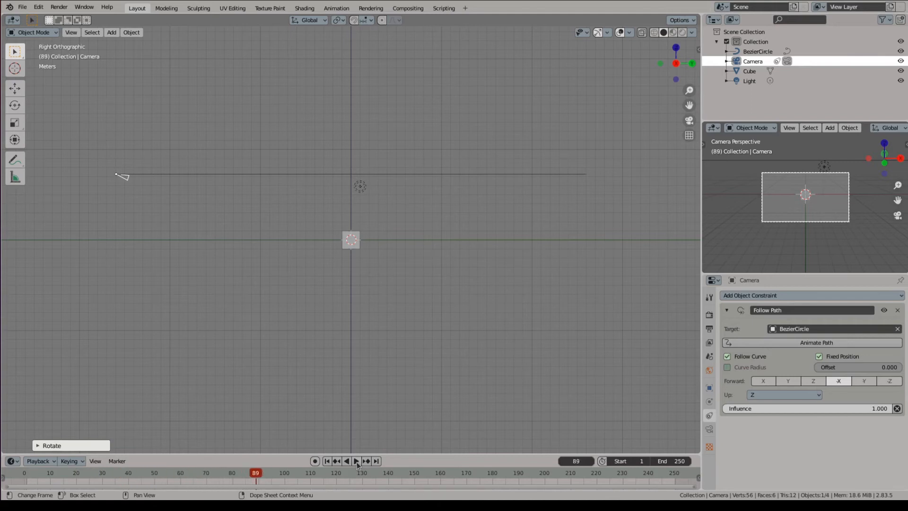
left_click(327, 461)
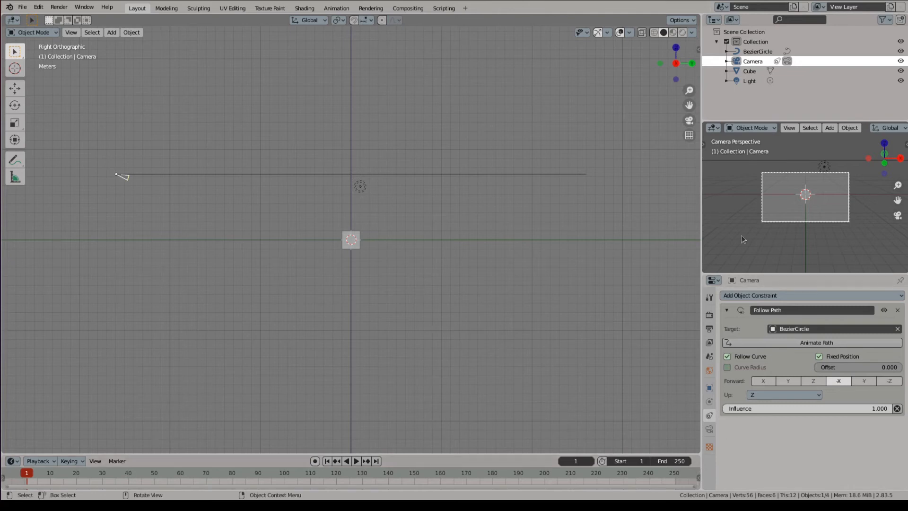
Step: Set the scene's end frame to 240 and enlarge the timeline area to show the shortened frame range
left_click(709, 330)
scroll(804, 376, "down", 1)
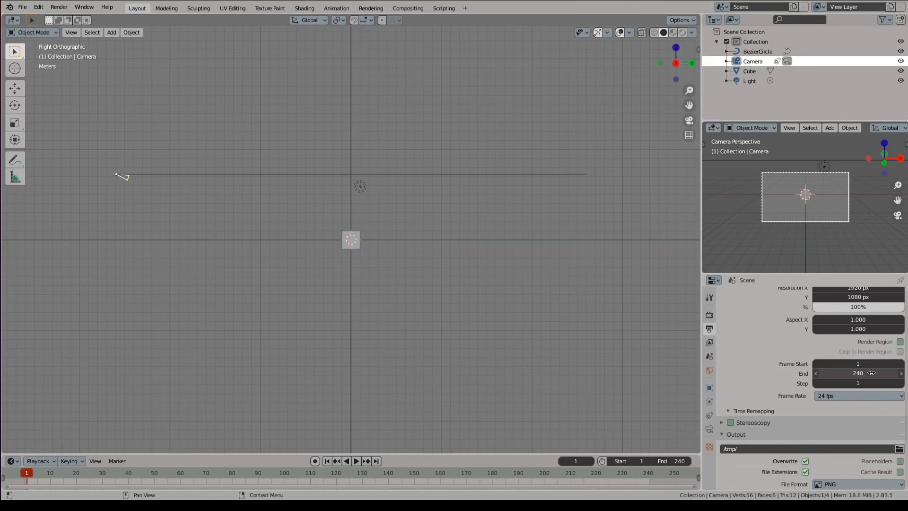
left_click_drag(392, 454, 393, 313)
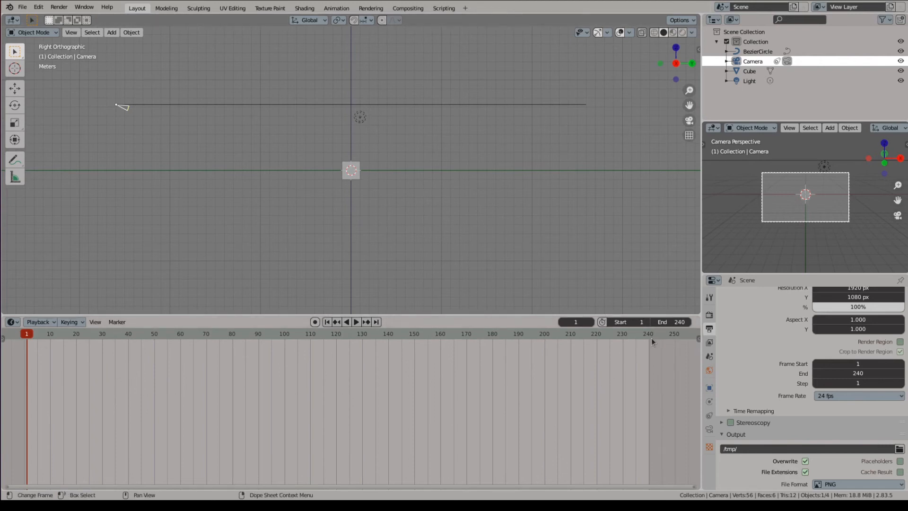
Step: Insert a keyframe for the camera's Follow Path offset of 0 at frame 1
left_click(709, 415)
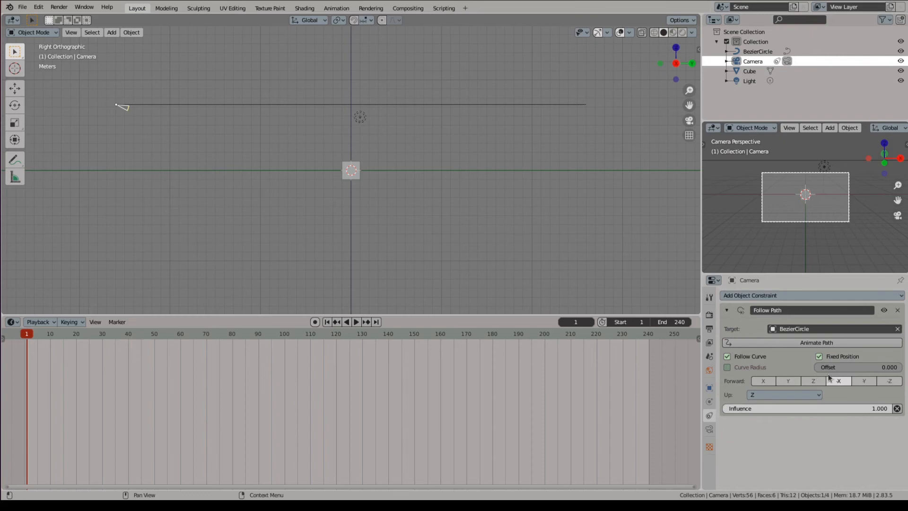
left_click(846, 367)
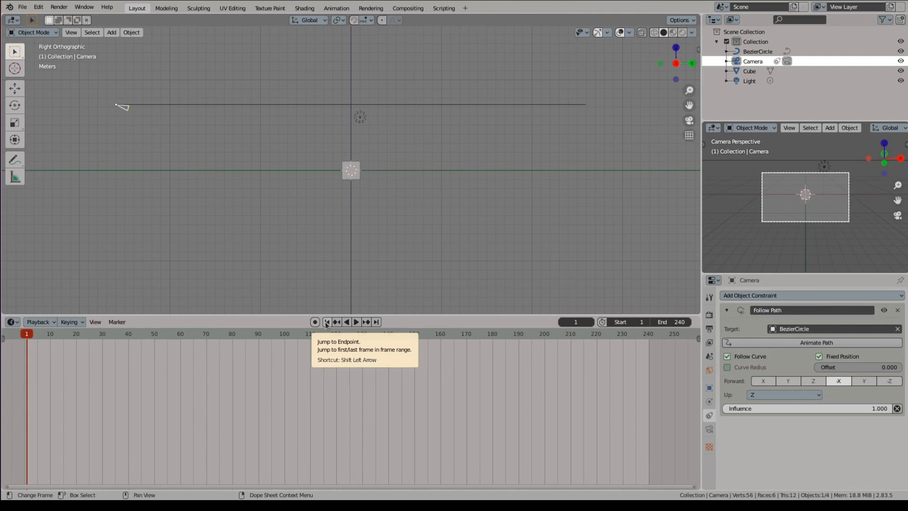
right_click(867, 365)
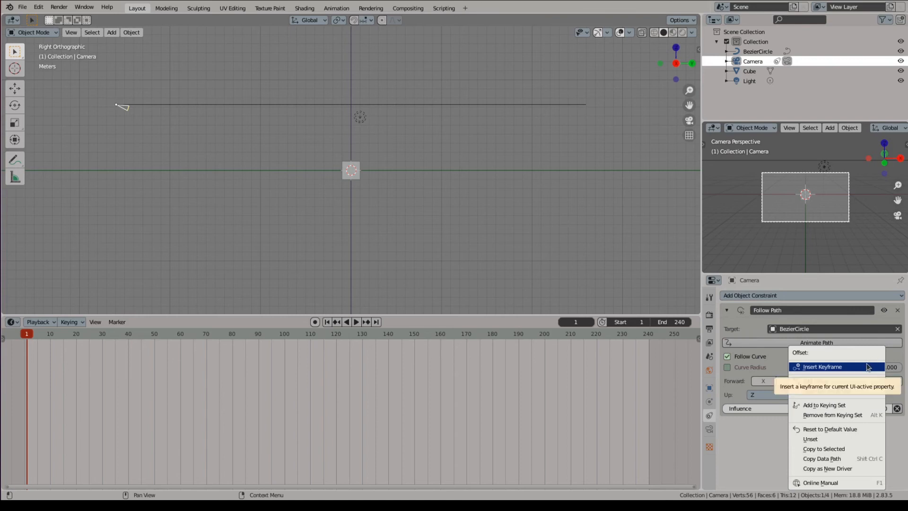
left_click(869, 366)
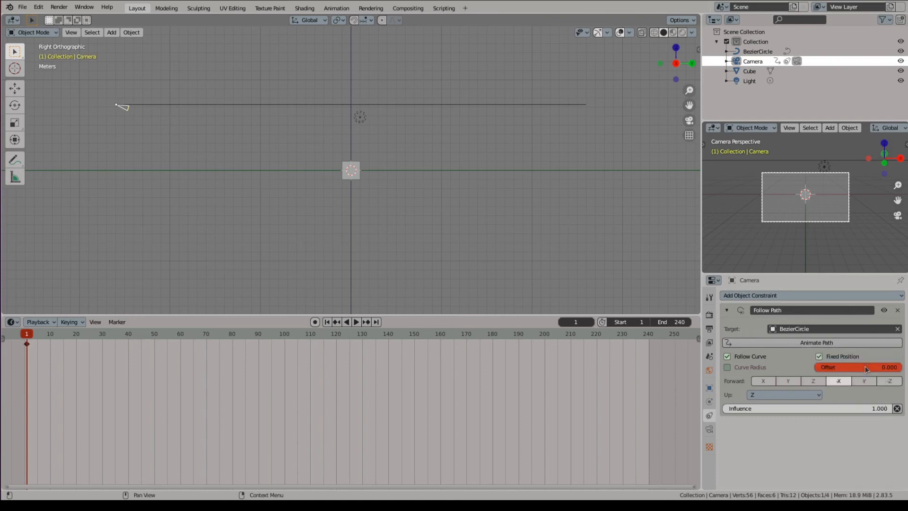
Step: Keyframe the Follow Path offset at 1.0 on frame 240, and scrub the timeline back to the start
left_click(376, 326)
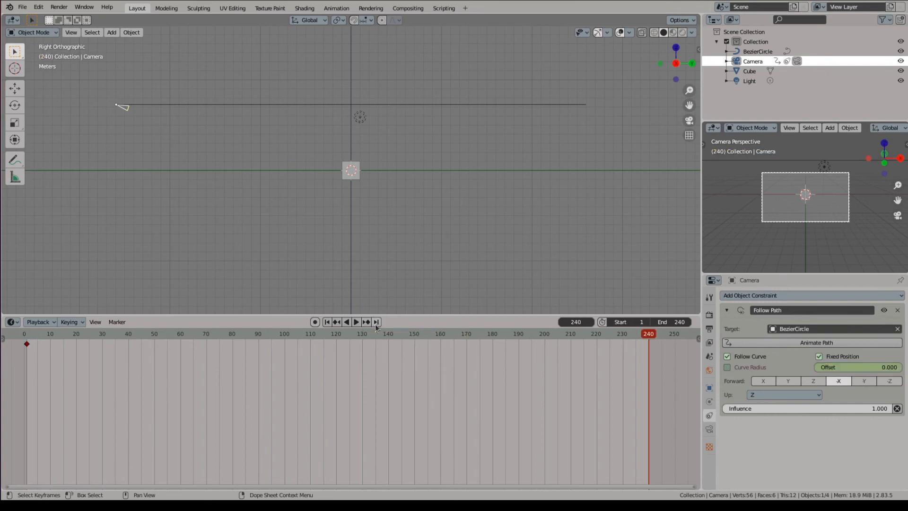
left_click(847, 365)
type("1.0")
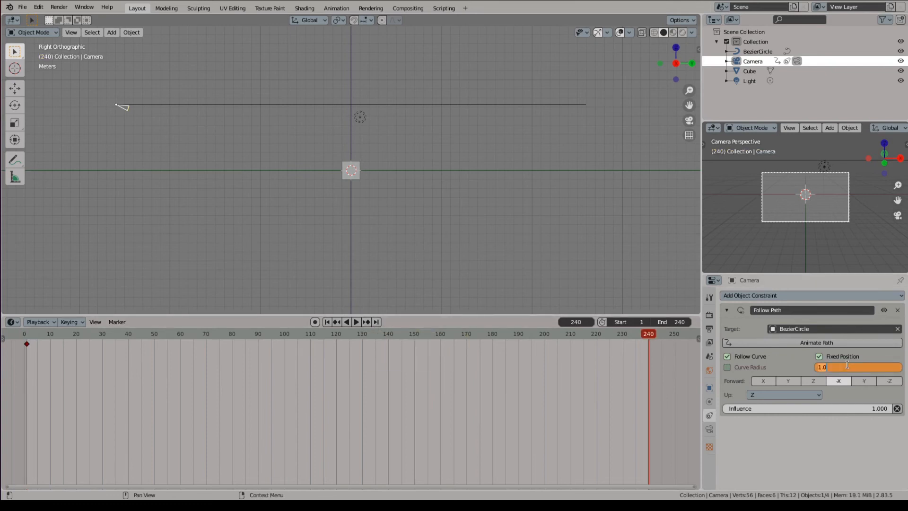
type("1")
key("Return")
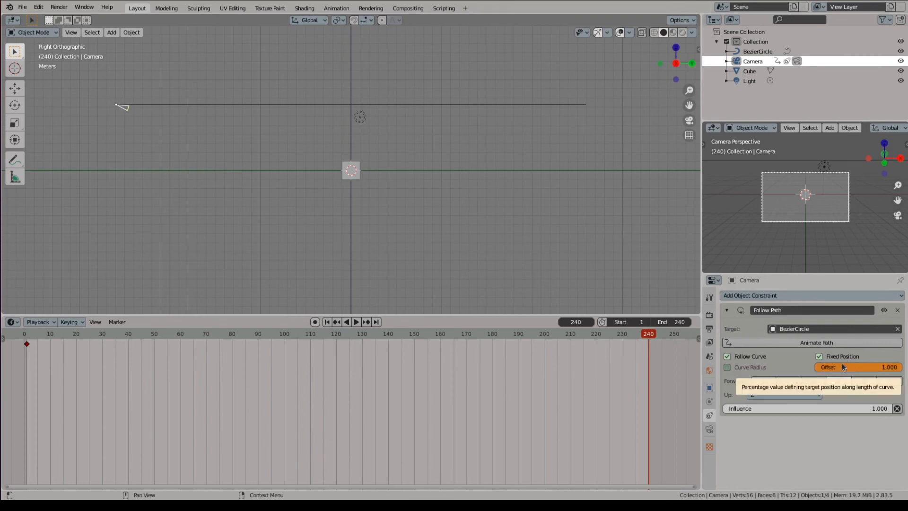
right_click(844, 366)
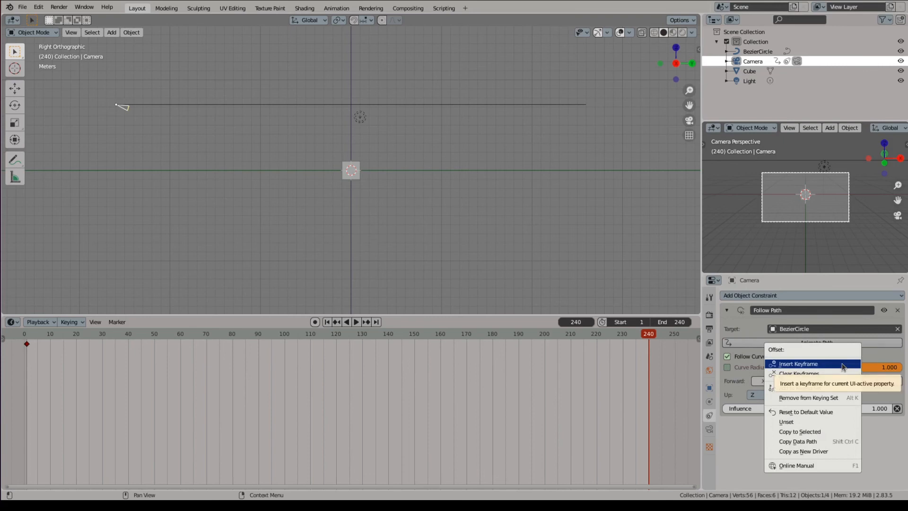
left_click(843, 367)
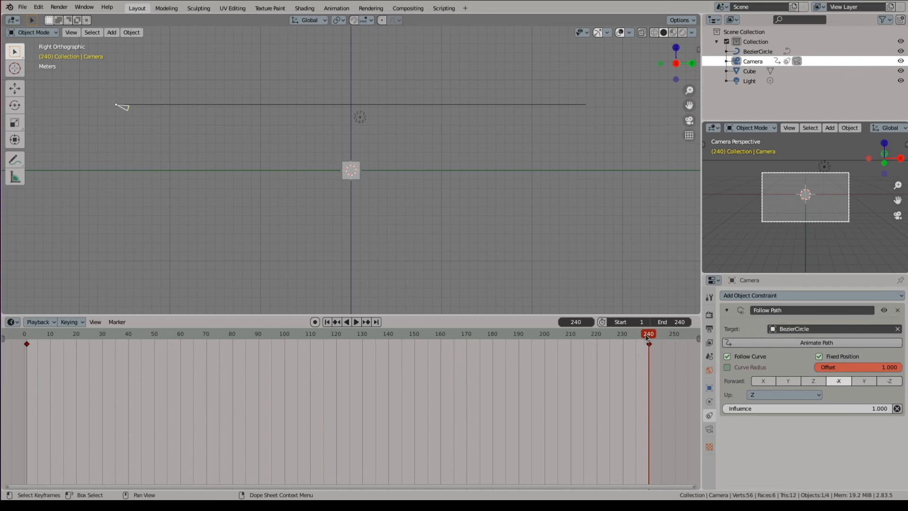
left_click_drag(645, 333, 20, 402)
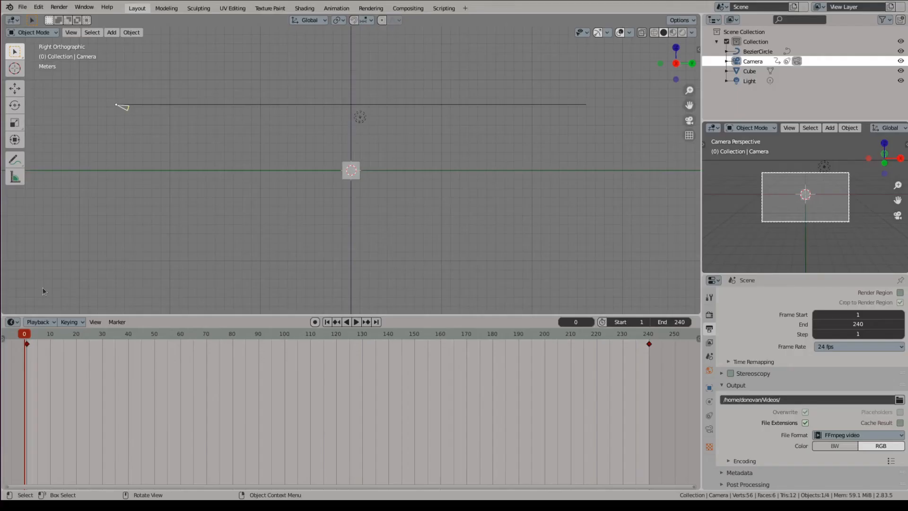
Step: Replace the timeline with the Graph Editor and set the keyframe interpolation of the camera's offset curve to Linear
left_click(12, 322)
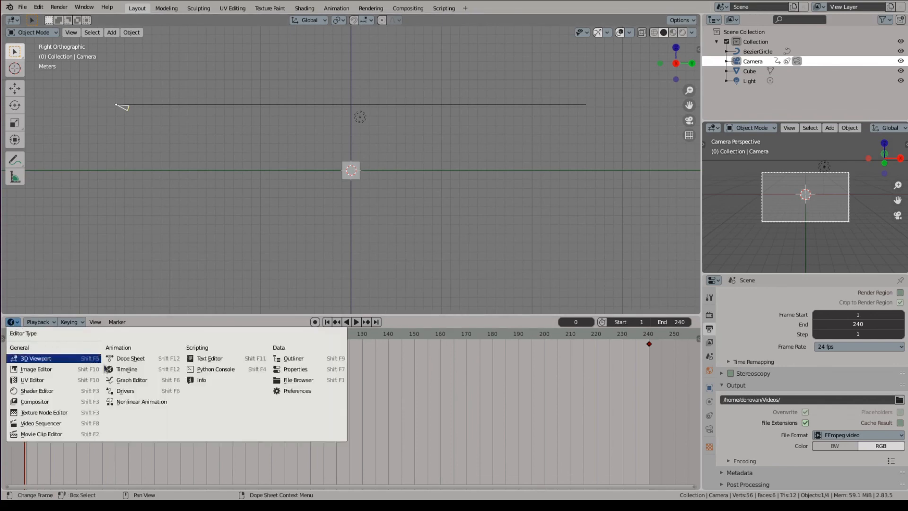
left_click(123, 380)
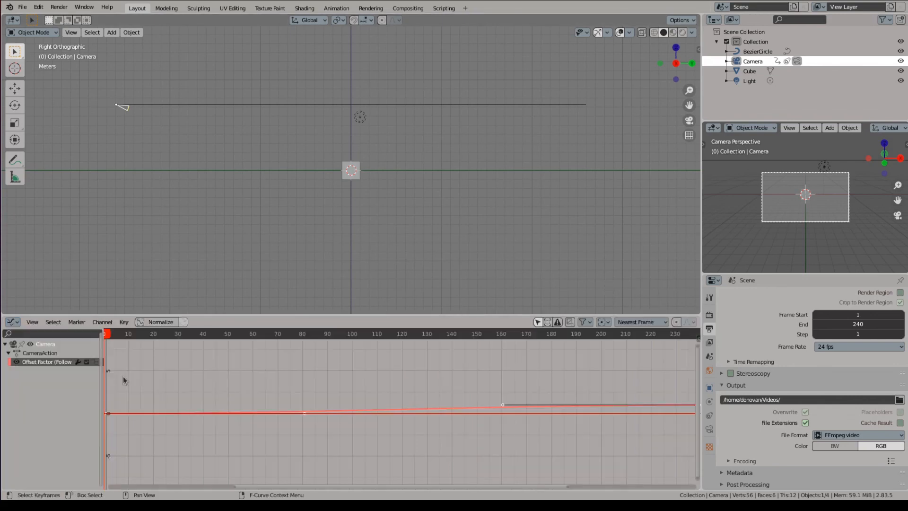
left_click(198, 380)
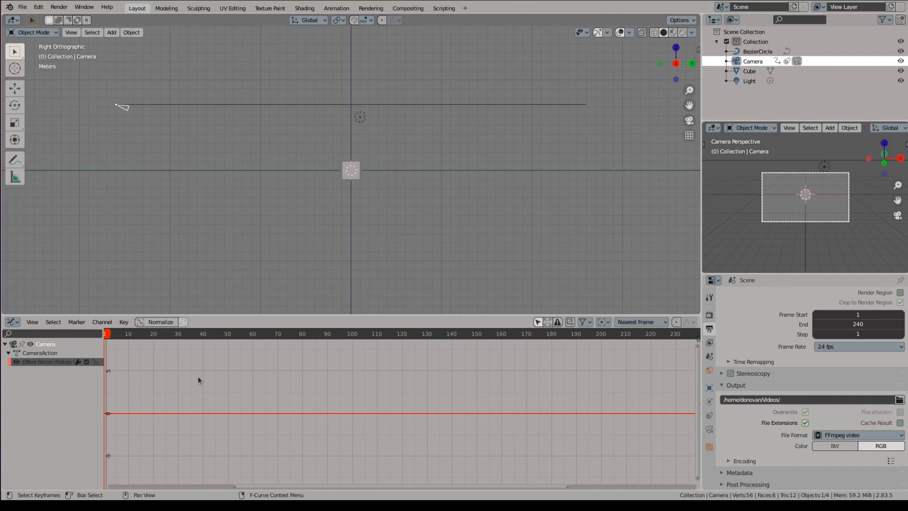
key("t")
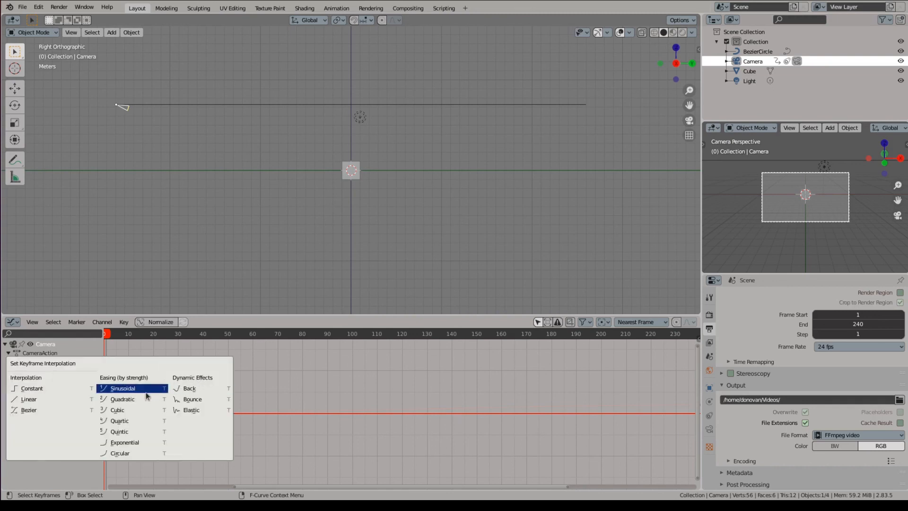
left_click(73, 398)
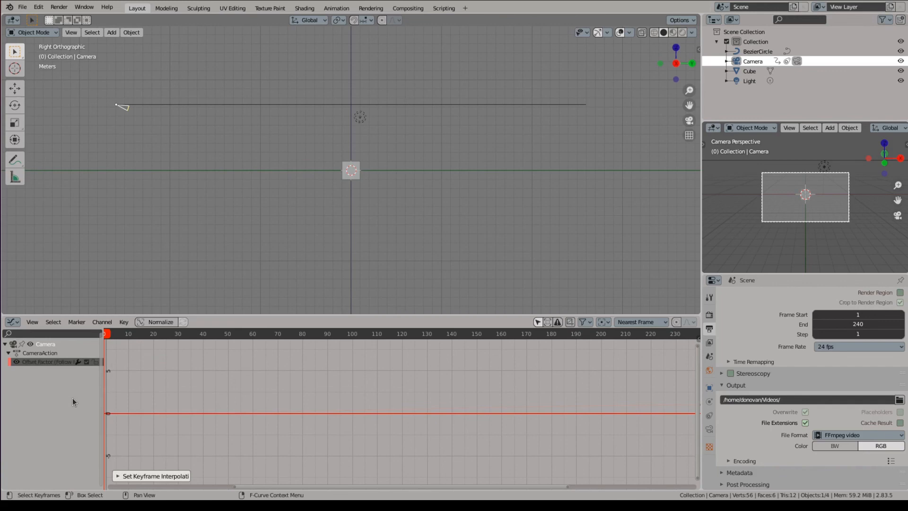